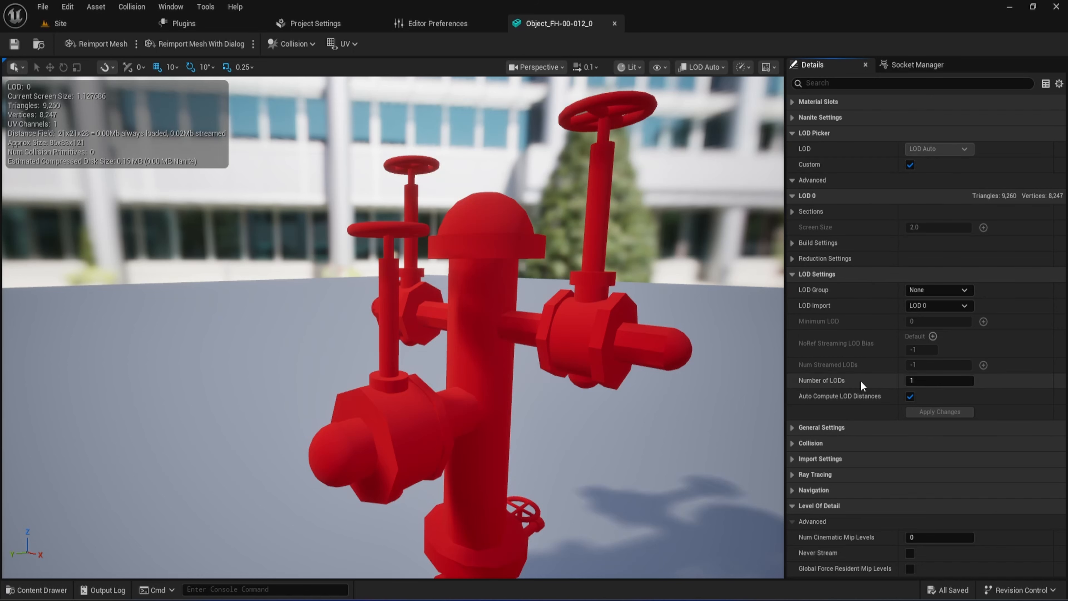
# Turn off automatic LOD distance computation, set the number of LODs to 4, and apply the changes
pyautogui.click(911, 396)
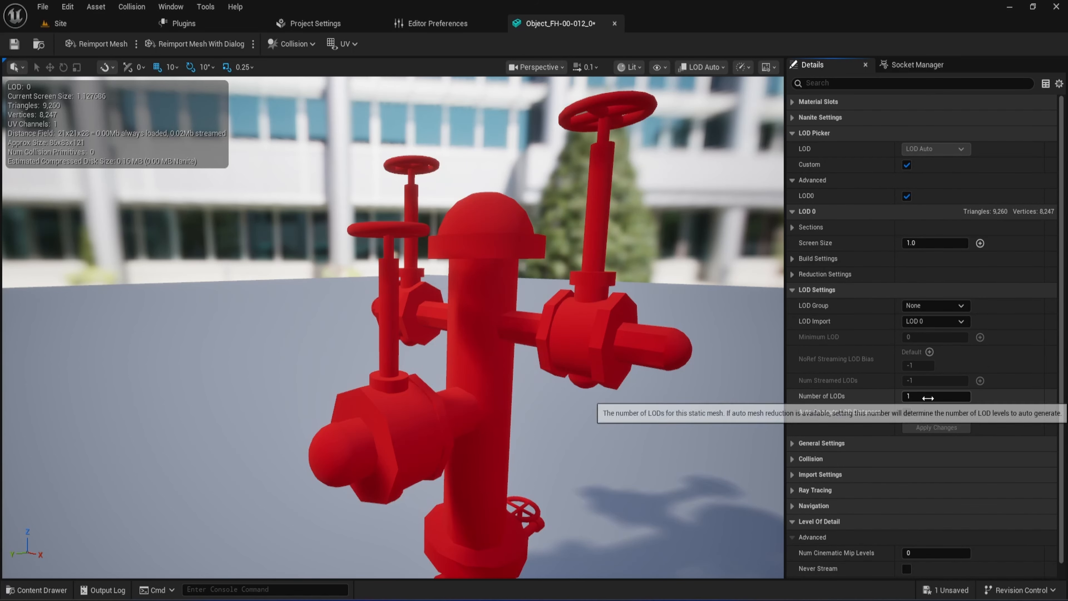
pyautogui.click(924, 398)
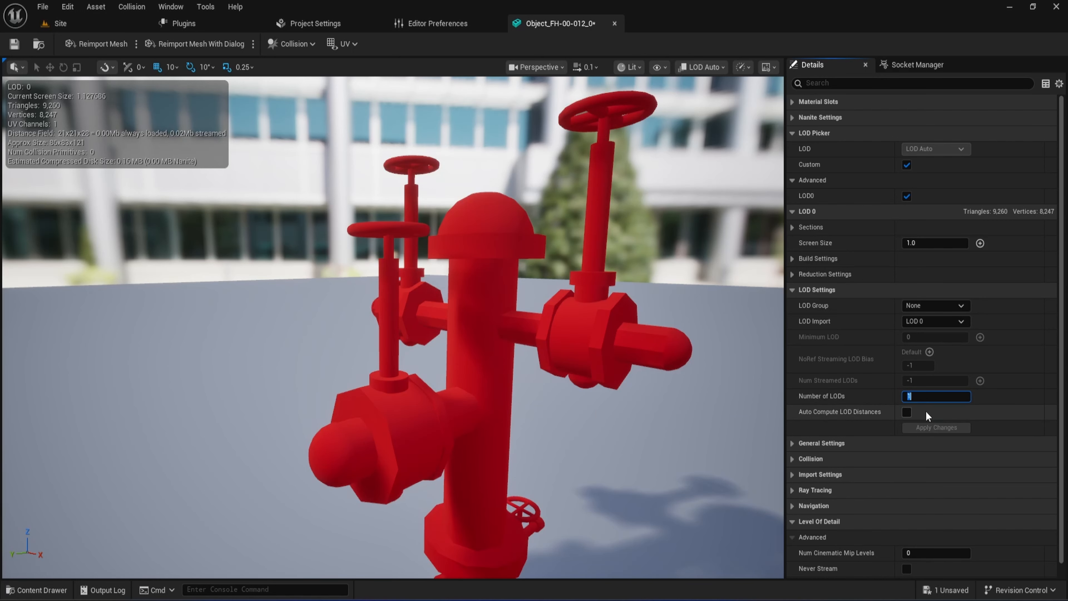
pyautogui.write('4')
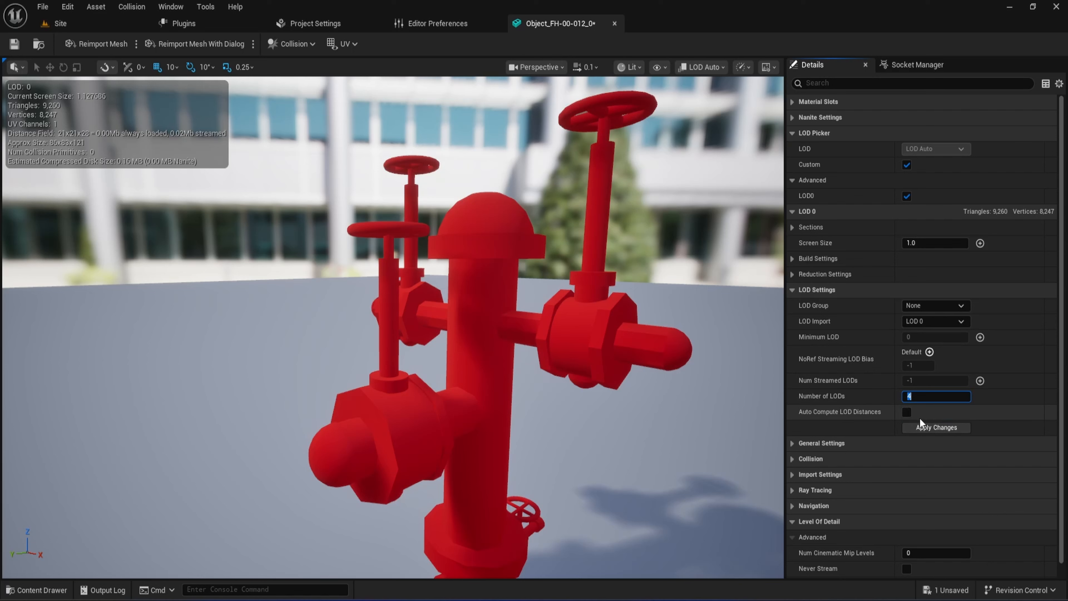
pyautogui.click(936, 426)
# Set the screen size to 0.8 for LOD 1 and 0.5 for LOD 2
pyautogui.scroll(-3, 857, 400)
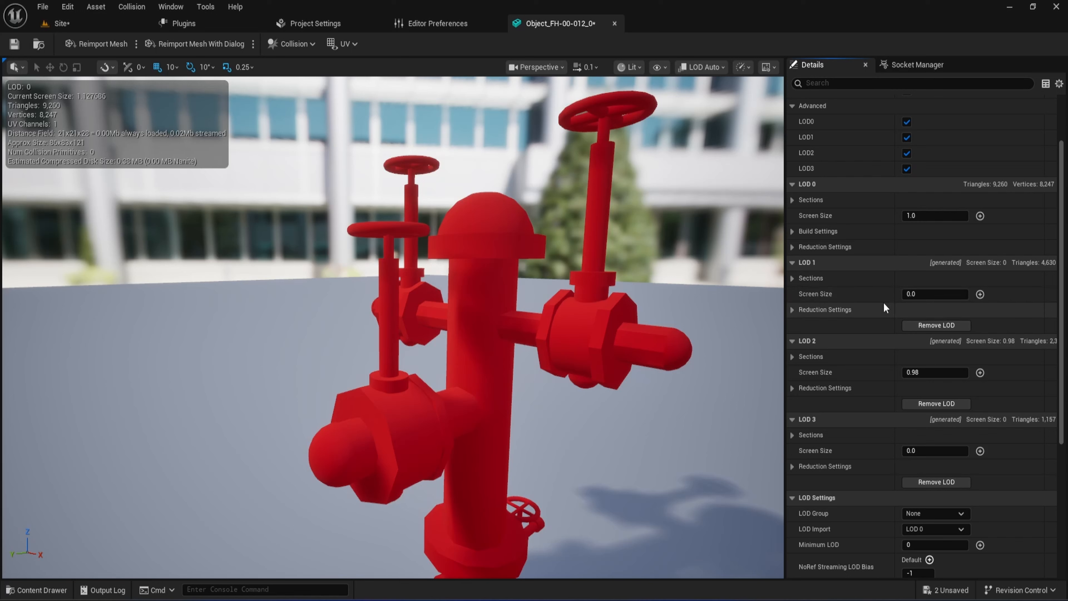
pyautogui.scroll(-1, 884, 308)
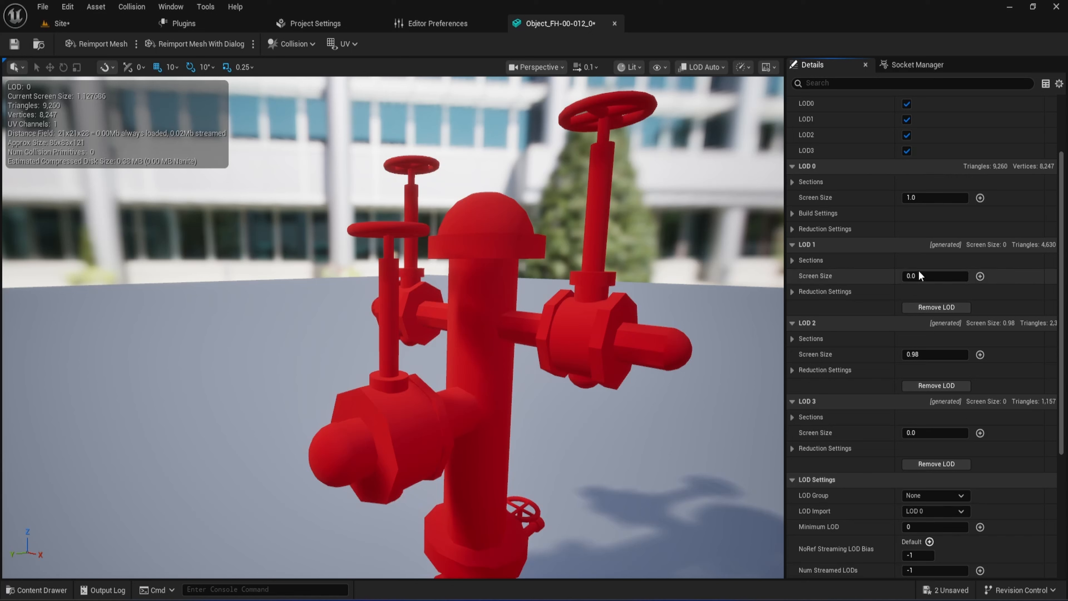
pyautogui.click(914, 276)
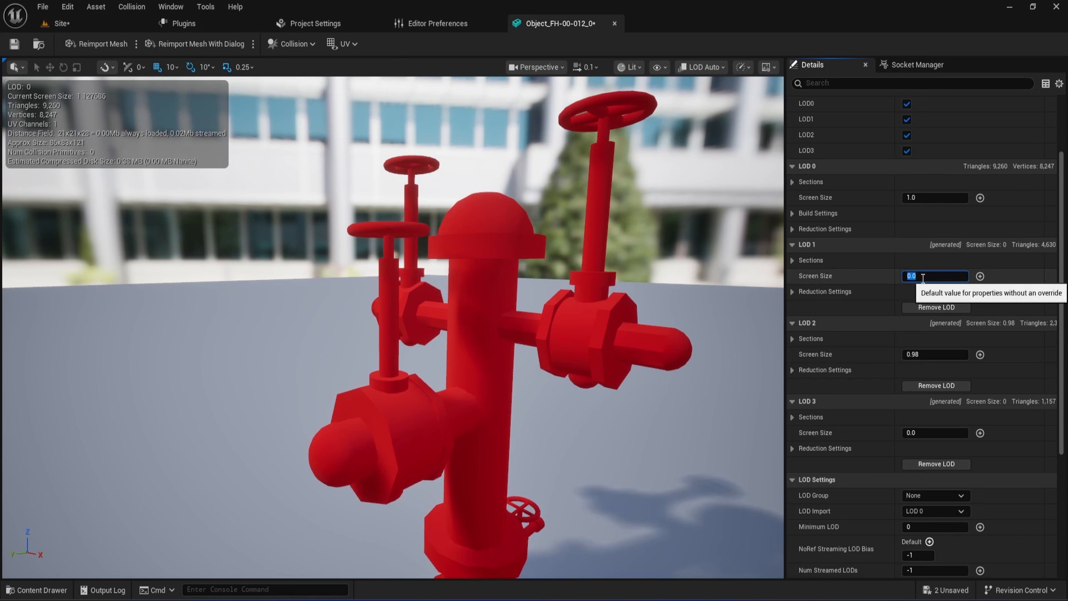
pyautogui.write('0.8')
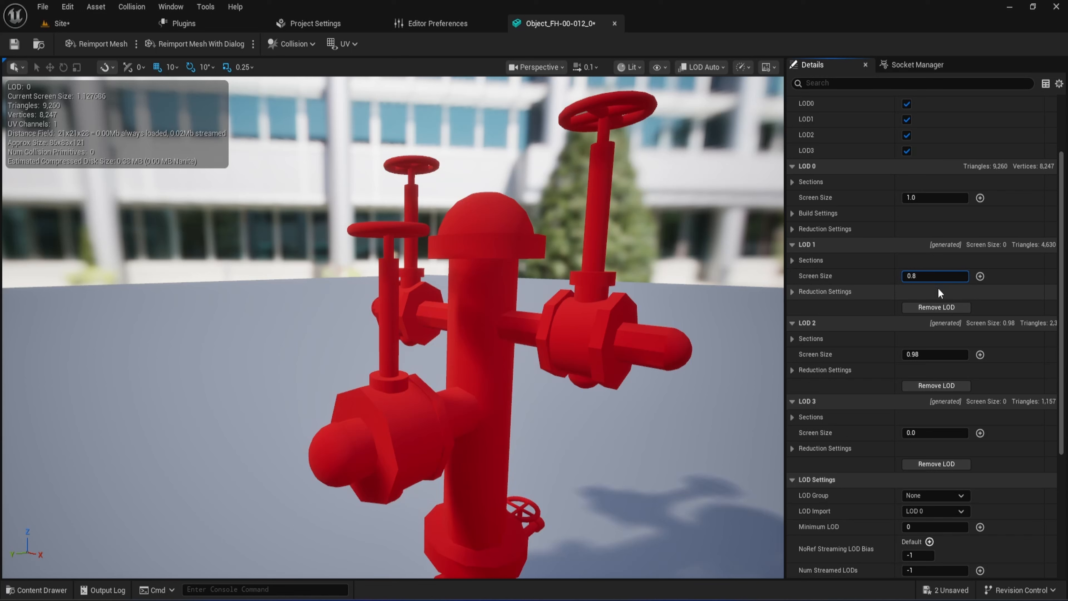
pyautogui.press('Return')
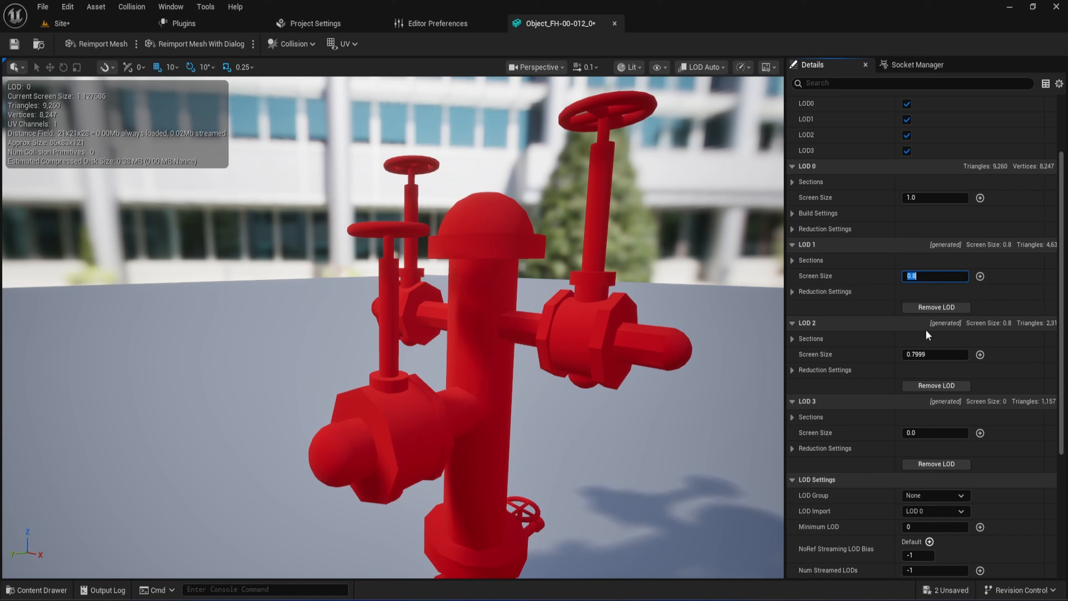
pyautogui.click(925, 354)
pyautogui.write('0.5')
pyautogui.press('Return')
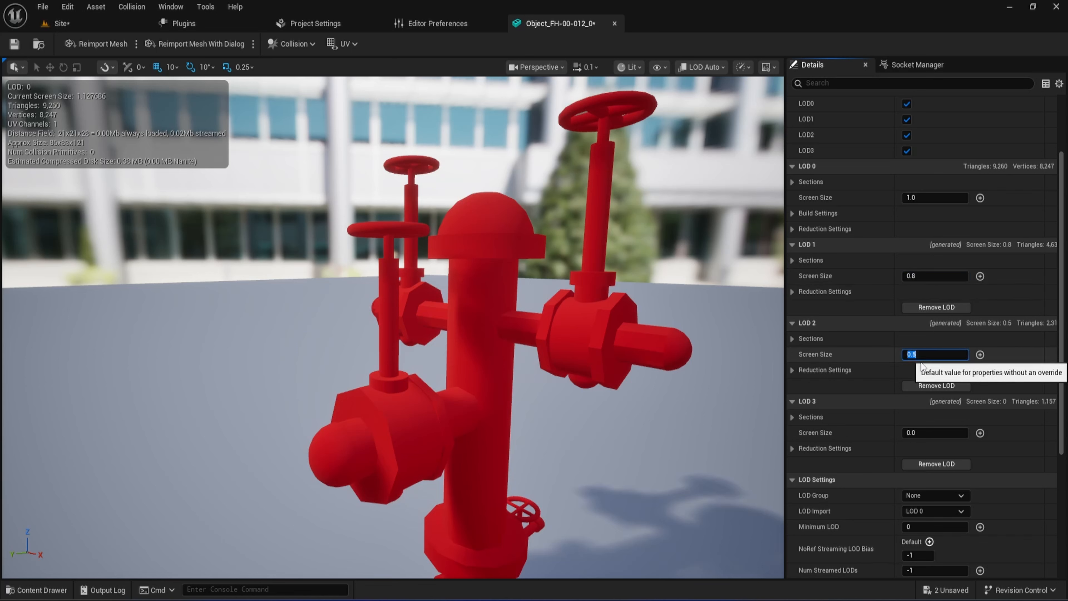
# Set the screen size of LOD 3 to 0.3 and save the mesh
pyautogui.click(930, 433)
pyautogui.write('0.')
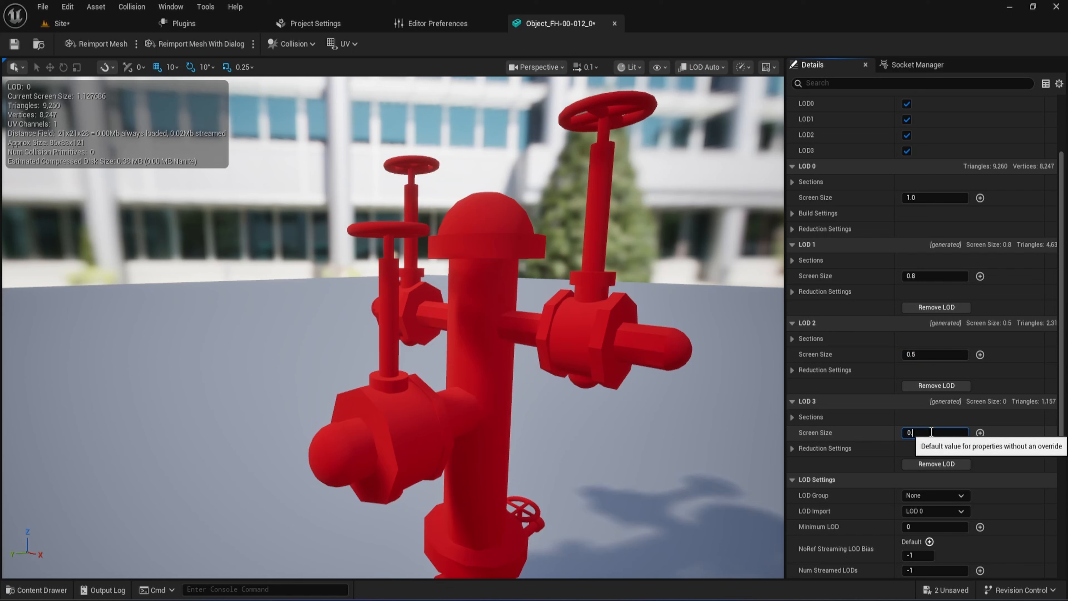
pyautogui.write('3')
pyautogui.press('Return')
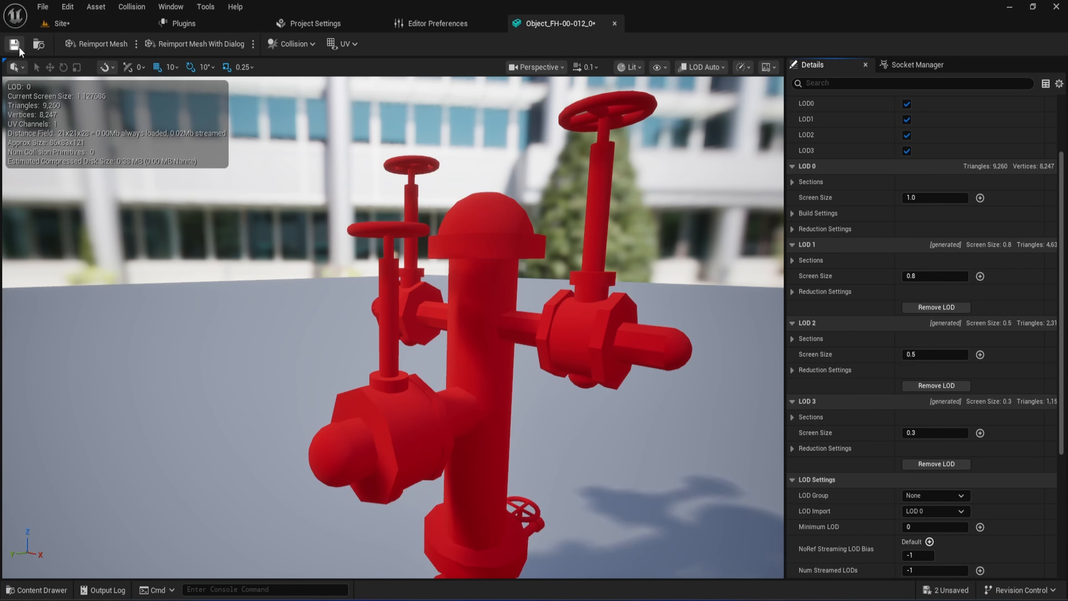
# Examine how the hydrant mesh switches from LOD 0 through LOD 1 to LOD 2 as viewing distance changes
pyautogui.moveTo(545, 206)
pyautogui.mouseDown(button='right')
pyautogui.moveTo(535, 220)
pyautogui.moveTo(545, 204)
pyautogui.mouseUp(button='right')
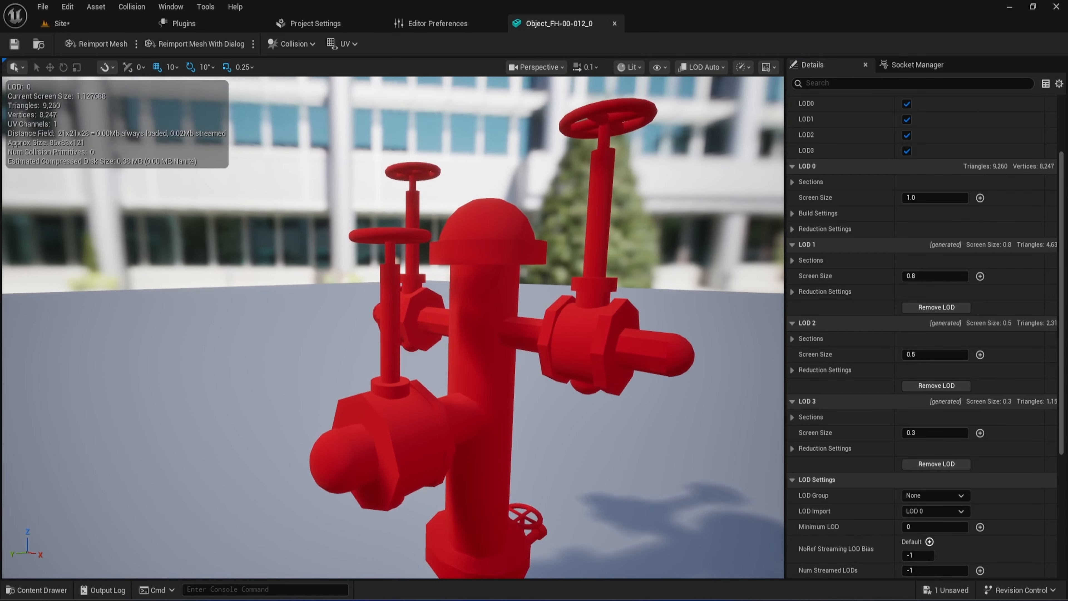
pyautogui.moveTo(353, 156); pyautogui.dragTo(358, 160, button='right')
pyautogui.moveTo(533, 224); pyautogui.dragTo(517, 229, button='right')
pyautogui.press('s')
pyautogui.scroll(2, 517, 229)
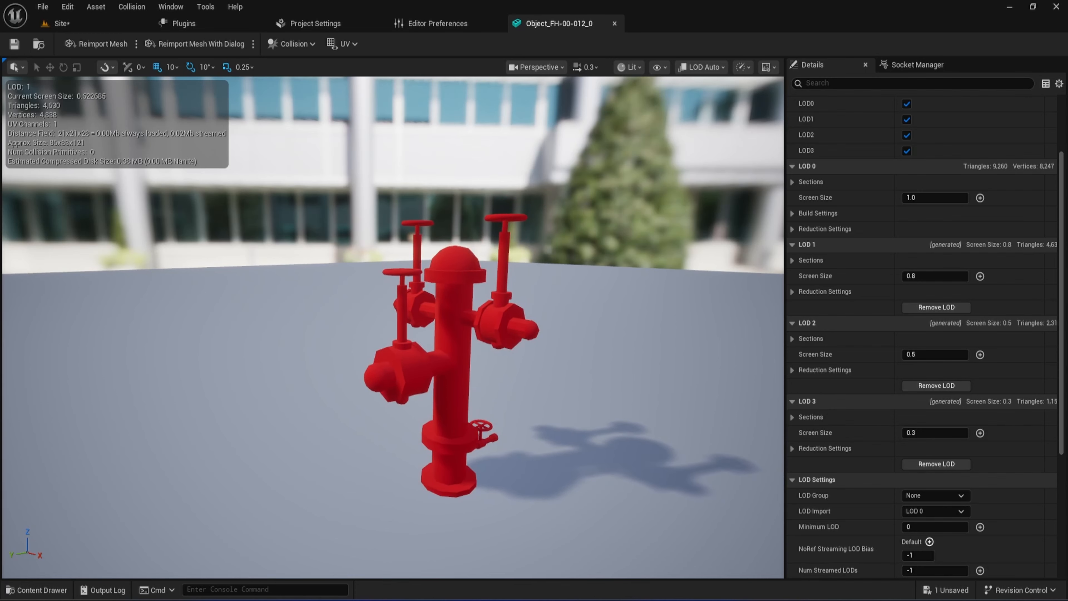
pyautogui.moveTo(366, 177); pyautogui.dragTo(364, 178, button='right')
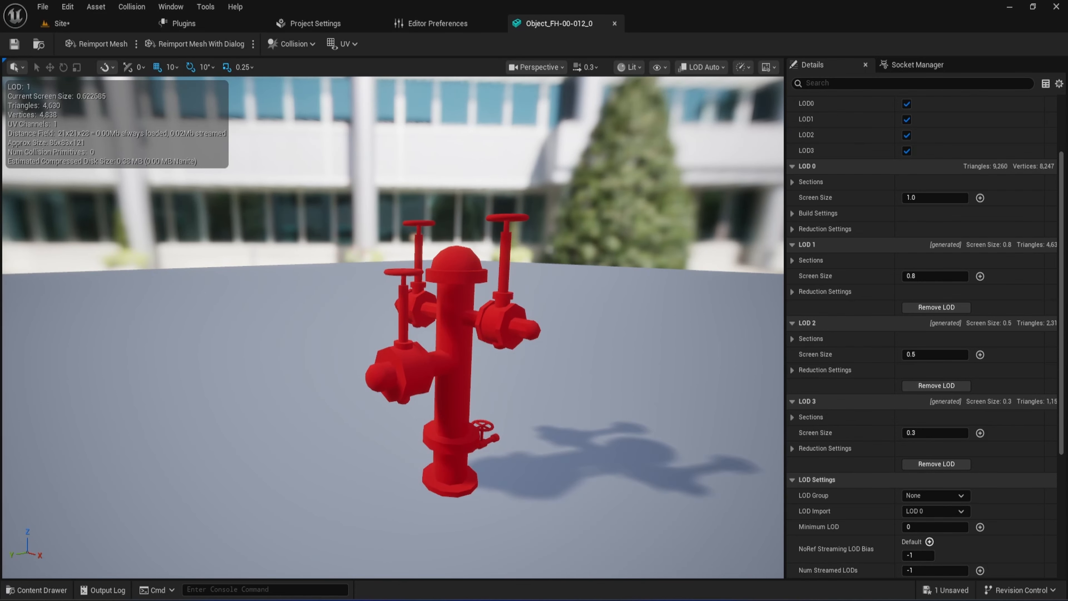
pyautogui.moveTo(364, 177); pyautogui.dragTo(353, 216, button='right')
pyautogui.press('d')
pyautogui.press('a')
pyautogui.press('e')
pyautogui.press('a')
pyautogui.press('d')
pyautogui.press('a')
pyautogui.press('w')
pyautogui.press('s')
pyautogui.press('w')
pyautogui.press('s')
pyautogui.press('w')
pyautogui.press('s')
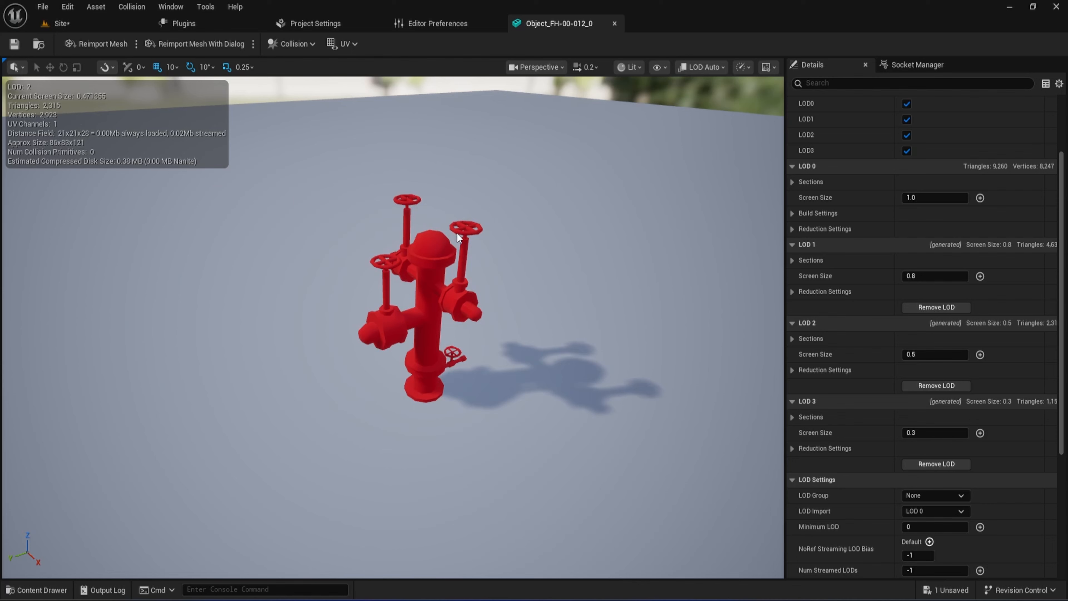
# Examine the hydrant's transition from LOD 2 to LOD 3 at greater distance and from different angles
pyautogui.moveTo(503, 250); pyautogui.dragTo(478, 253, button='right')
pyautogui.press('s')
pyautogui.press('d')
pyautogui.press('a')
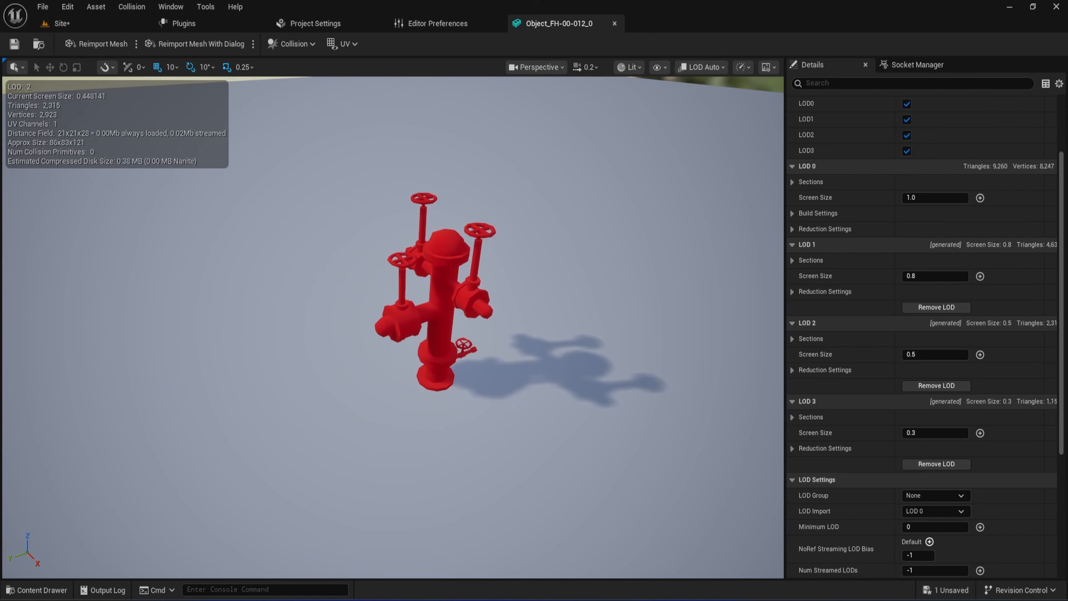
pyautogui.press('s')
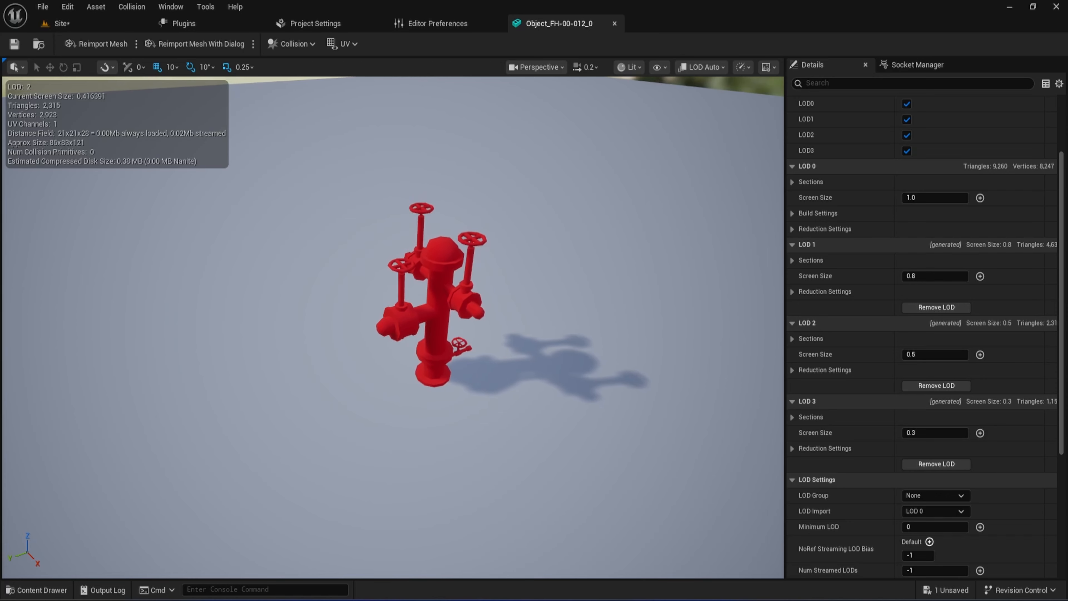
pyautogui.press('s')
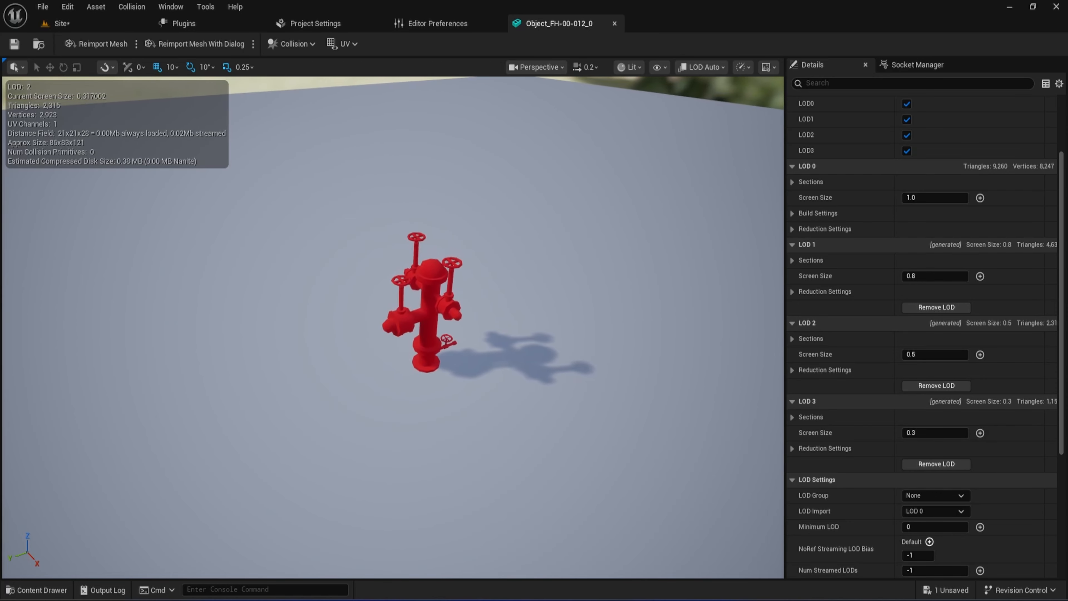
pyautogui.moveTo(502, 254); pyautogui.dragTo(479, 260, button='right')
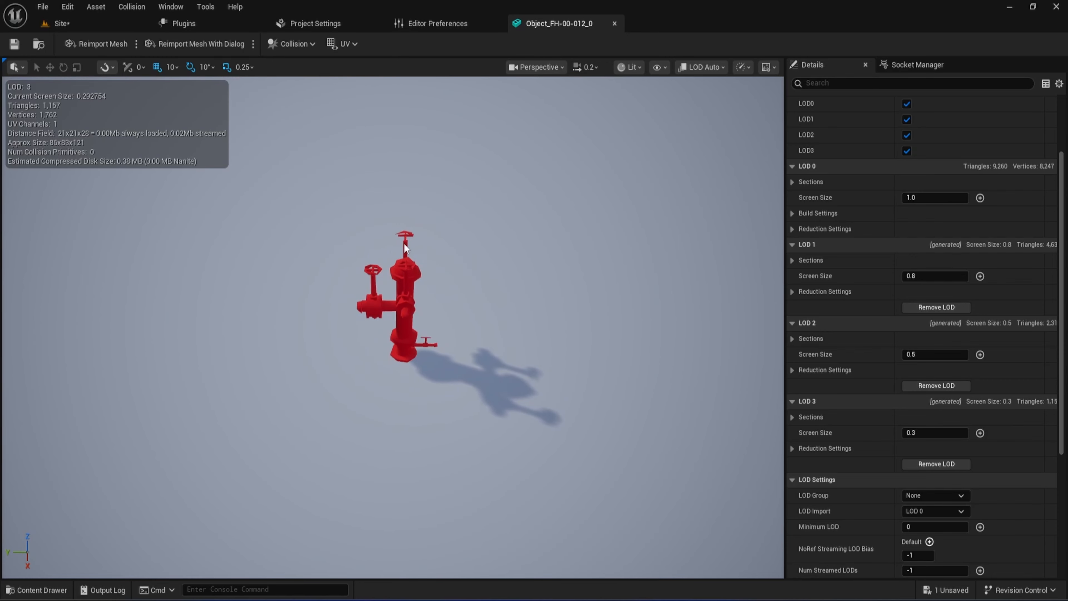
pyautogui.moveTo(410, 274); pyautogui.dragTo(433, 239, button='right')
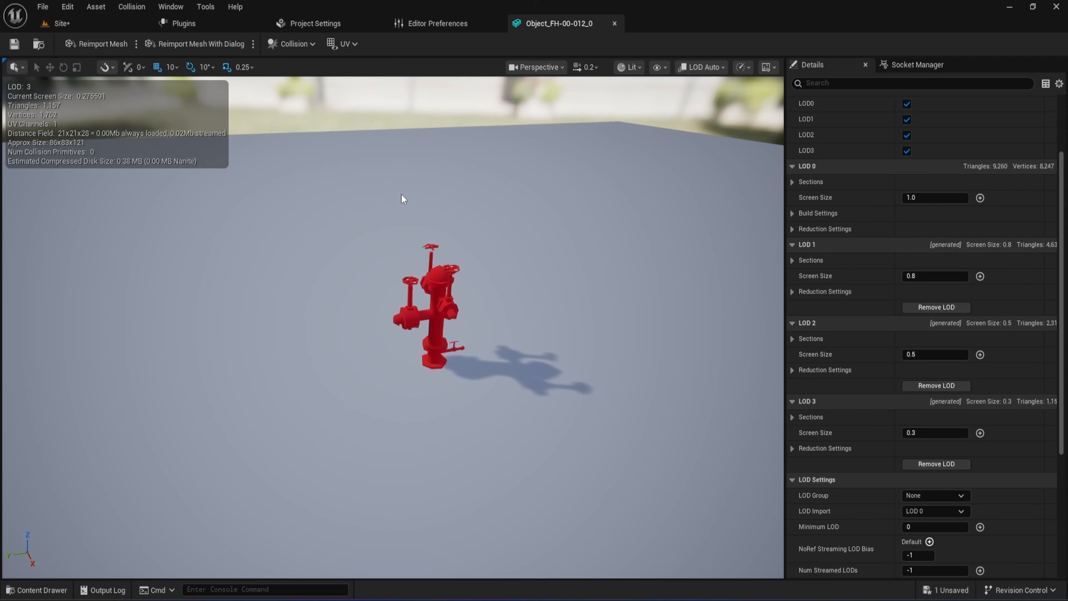
# Compare the hydrant's shape in LOD 2 and LOD 3 by approaching and backing away across the switching distance
pyautogui.moveTo(403, 197); pyautogui.dragTo(434, 171, button='right')
pyautogui.press('w')
pyautogui.press('w')
pyautogui.press('w')
pyautogui.press('s')
pyautogui.press('w')
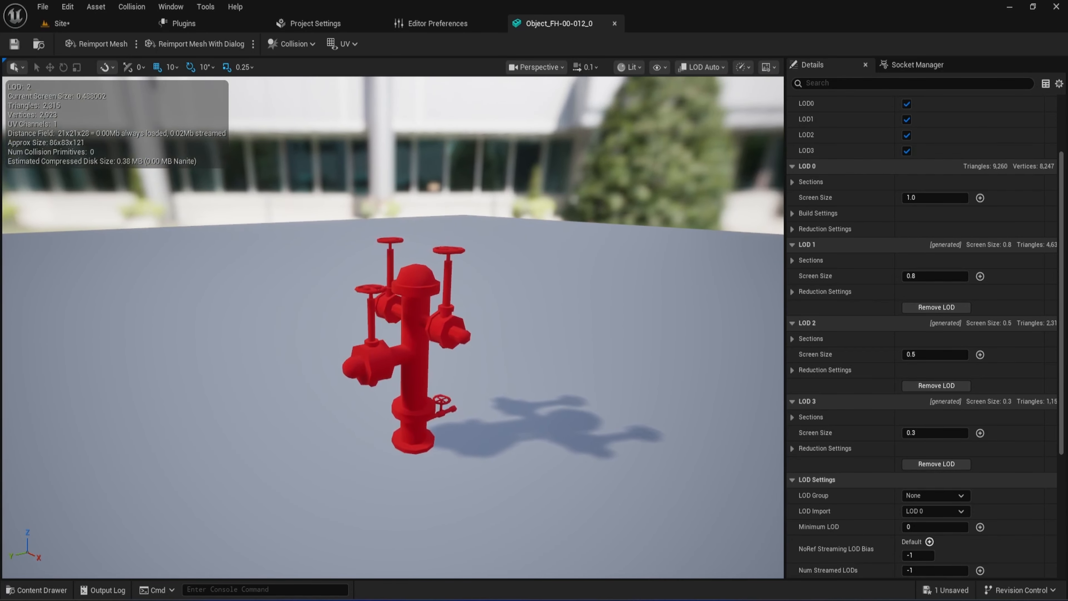
pyautogui.scroll(1, 394, 327)
pyautogui.press('s')
pyautogui.moveTo(393, 327); pyautogui.dragTo(387, 339, button='right')
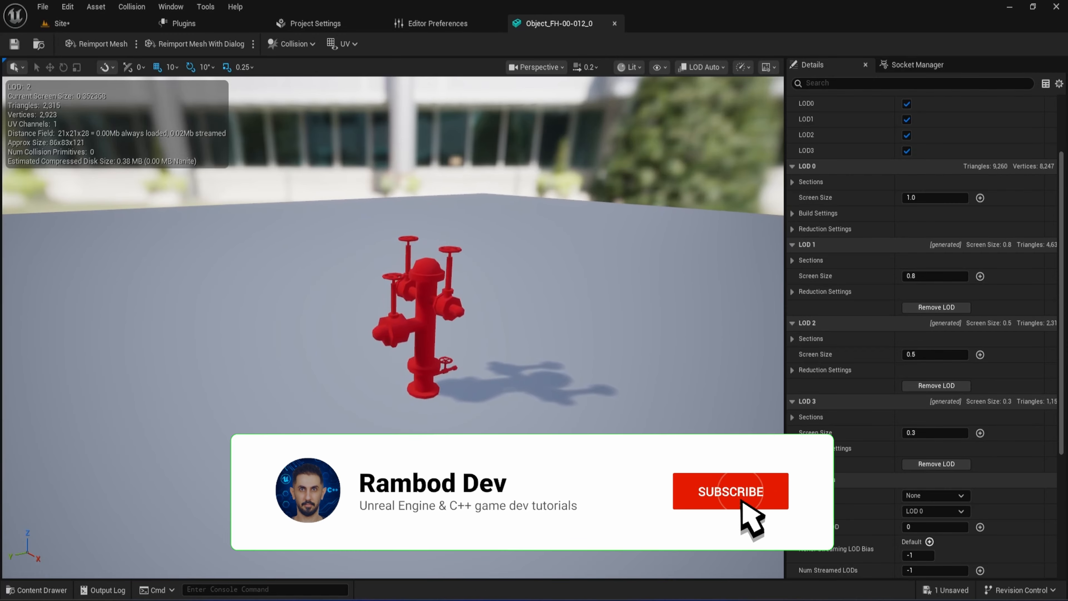
pyautogui.press('w')
pyautogui.press('s')
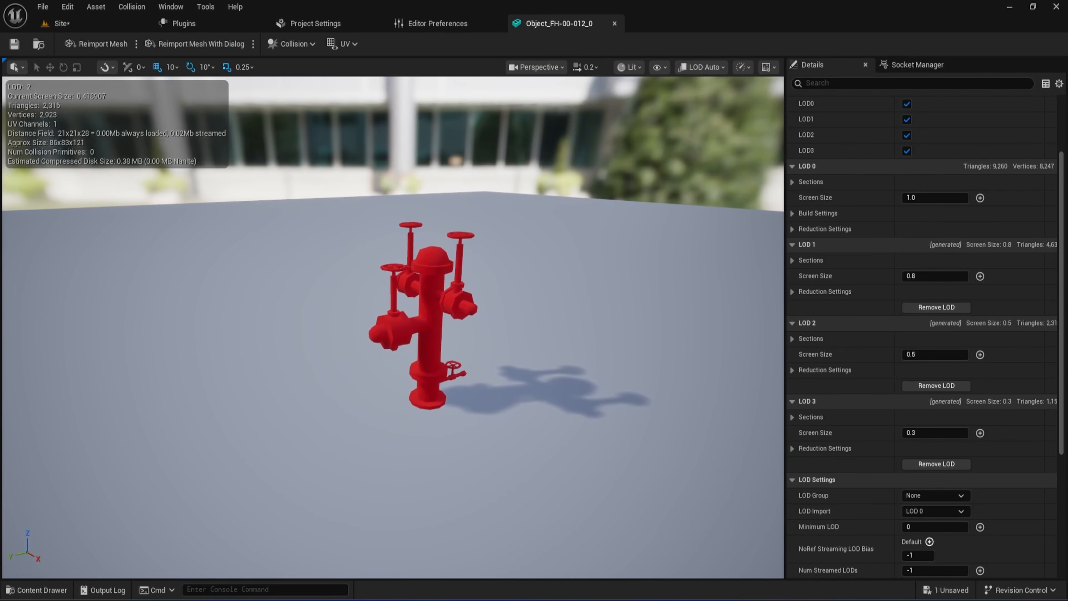
pyautogui.press('s')
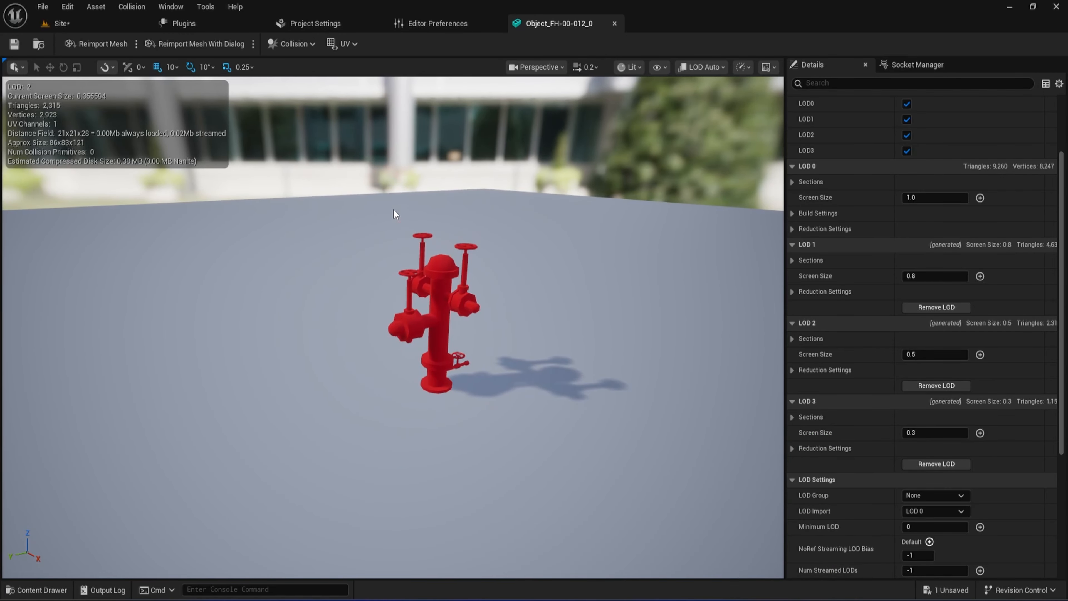
pyautogui.press('s')
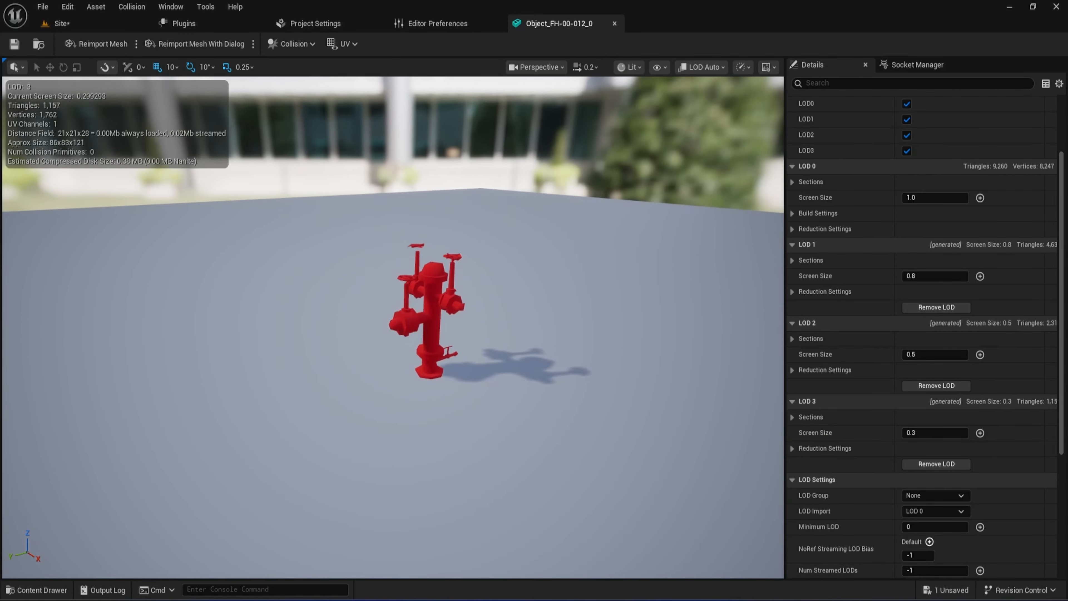